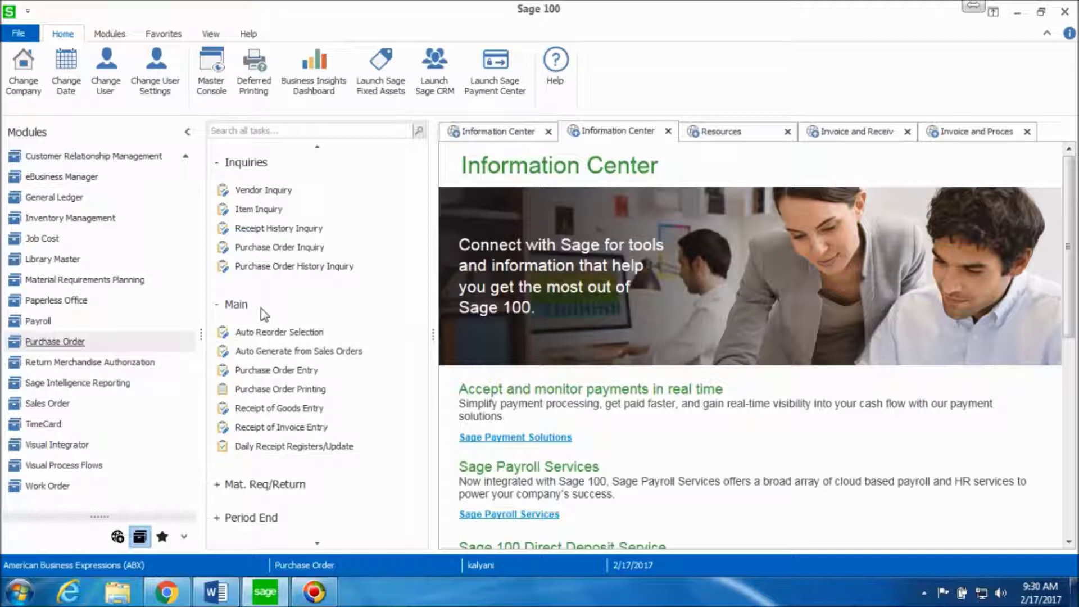
- Open Receipt of Goods Entry from the Purchase Order Main tasks
{"action": "left_click", "coordinate": [262, 410]}
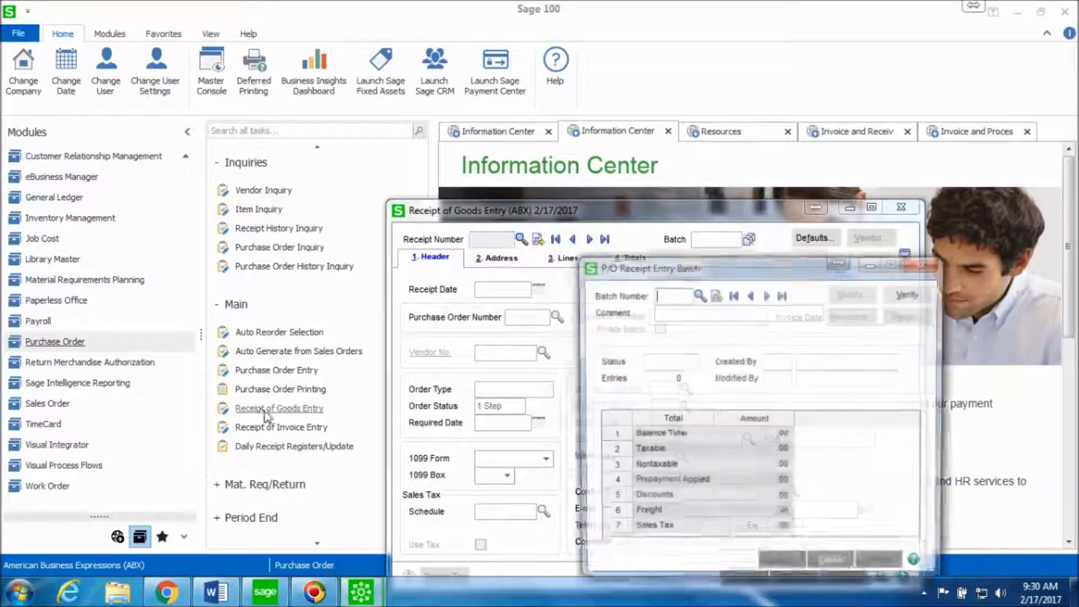
- Create new receipt batch 00043 for the entry
{"action": "left_click", "coordinate": [716, 296]}
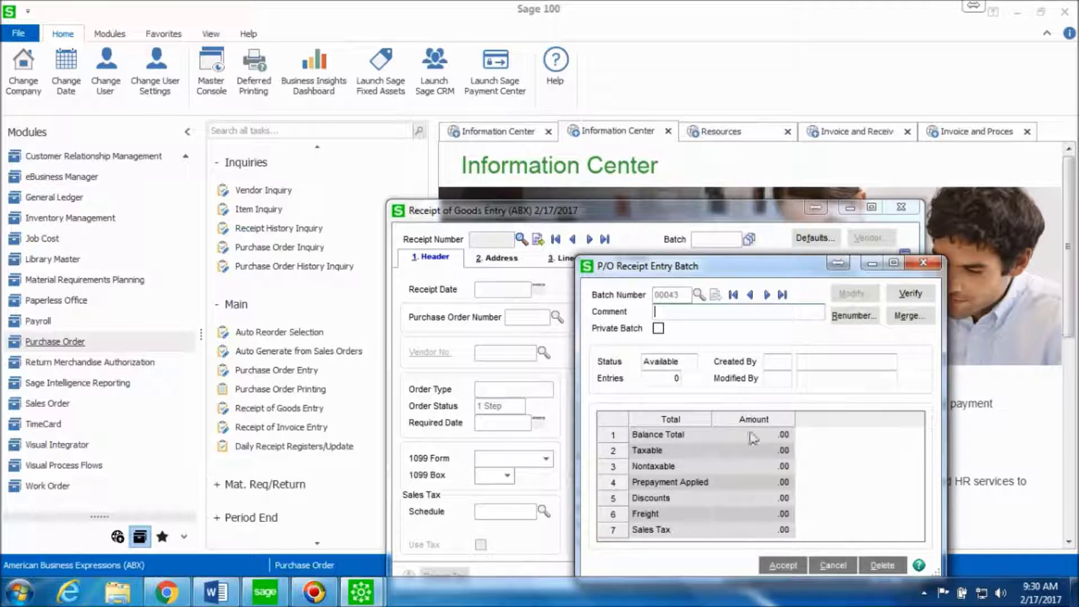
{"action": "left_click", "coordinate": [781, 565]}
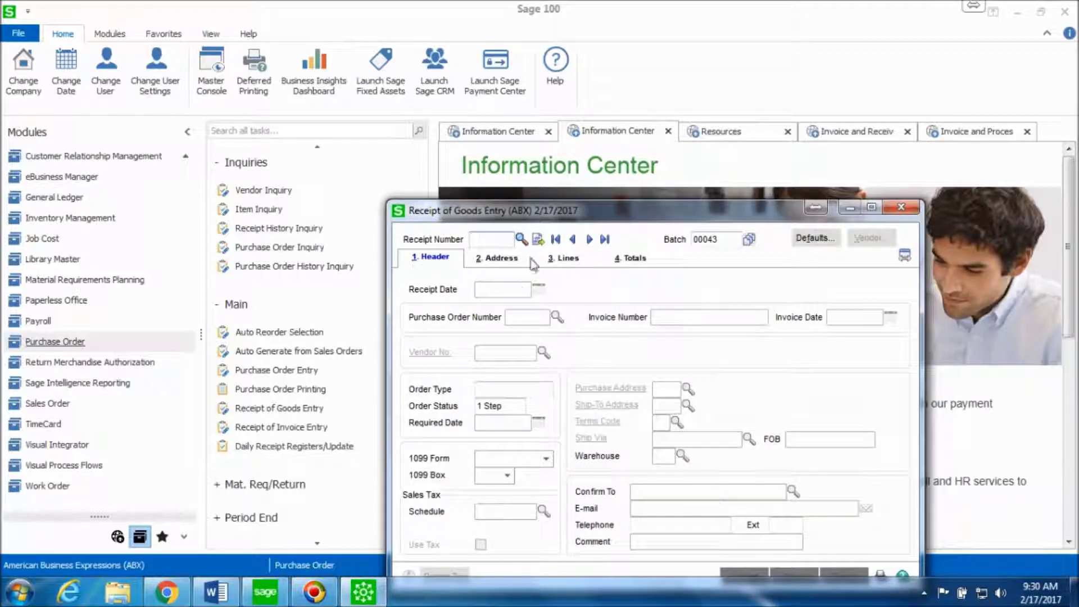
{"action": "left_click_drag", "start_coordinate": [570, 222], "coordinate": [502, 106]}
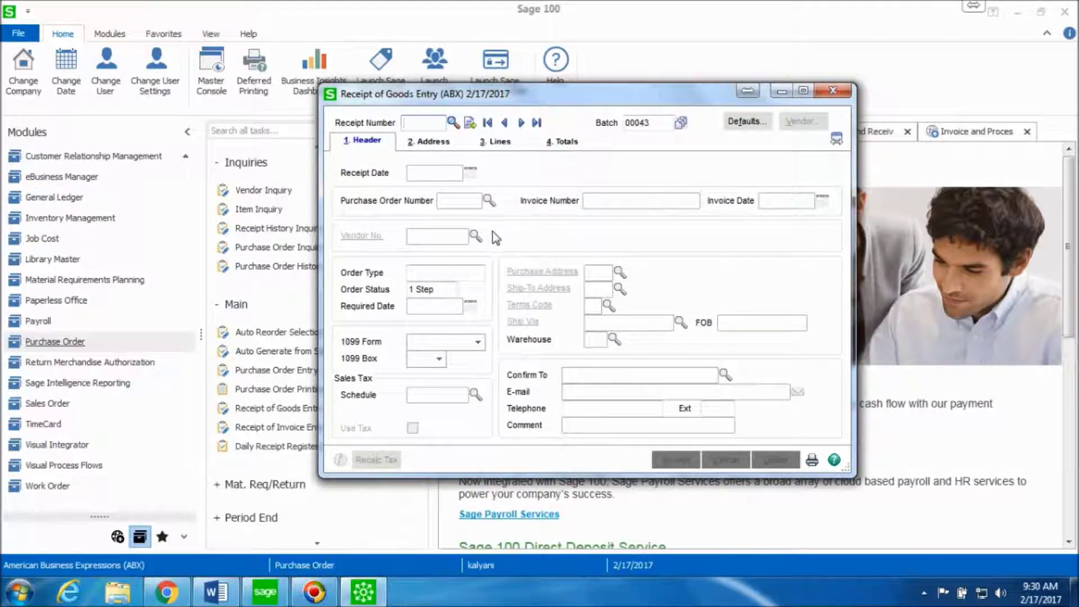
- Start receipt 000031 against Pacific Telephone's purchase order 0000027
{"action": "left_click", "coordinate": [469, 122]}
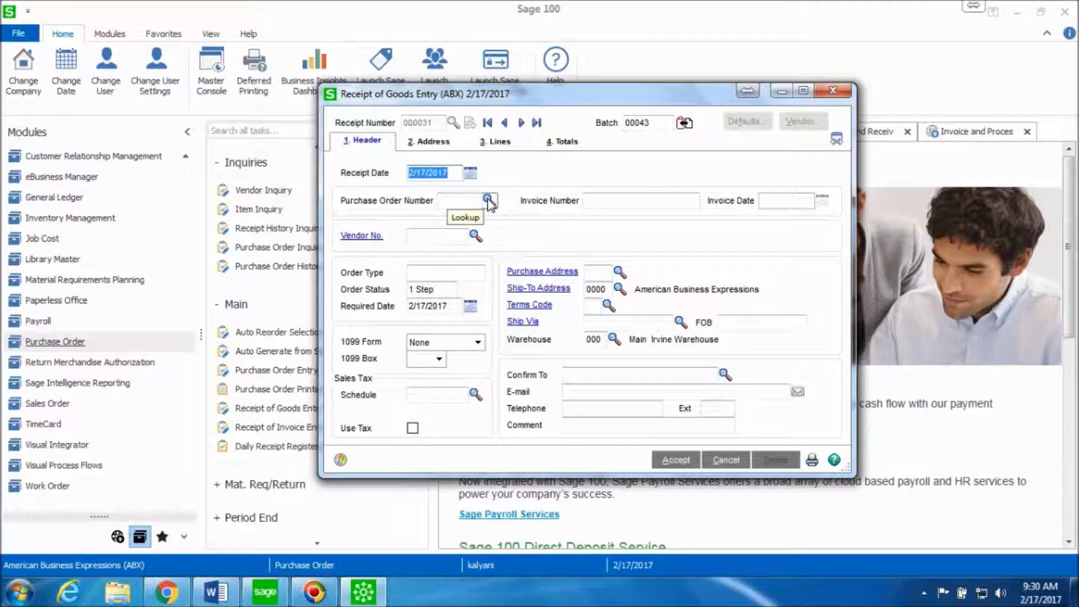
{"action": "left_click", "coordinate": [488, 200]}
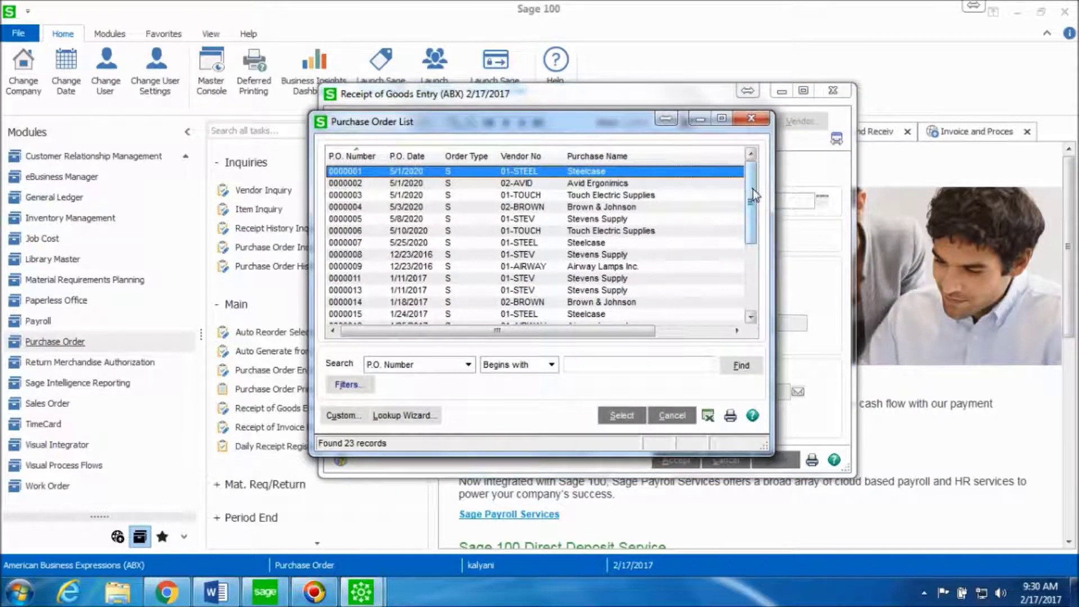
{"action": "left_click_drag", "start_coordinate": [753, 195], "coordinate": [752, 262]}
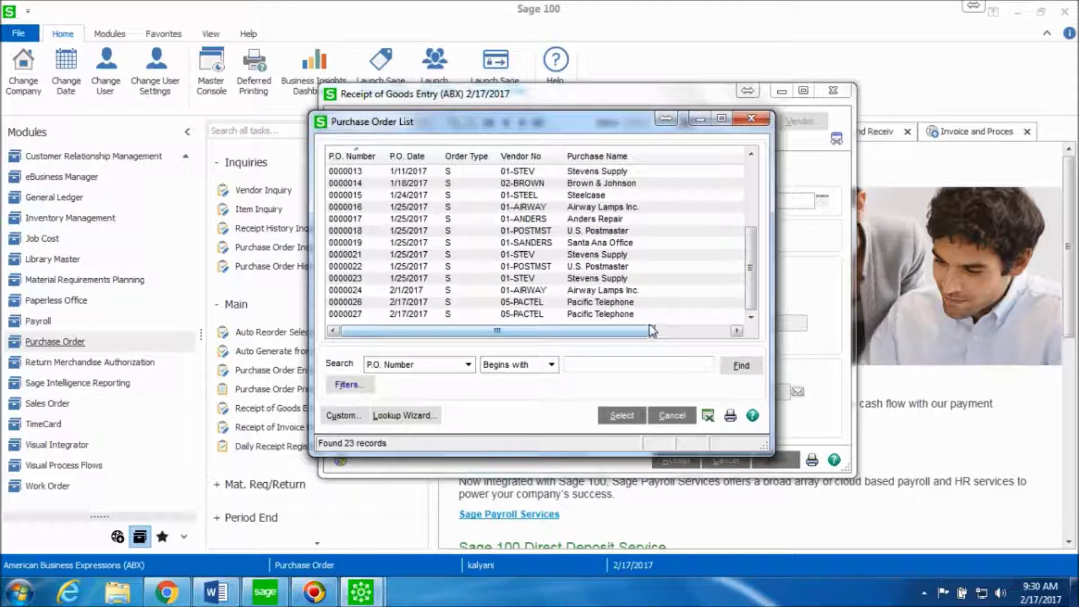
{"action": "left_click", "coordinate": [616, 316]}
{"action": "double_click", "coordinate": [616, 314]}
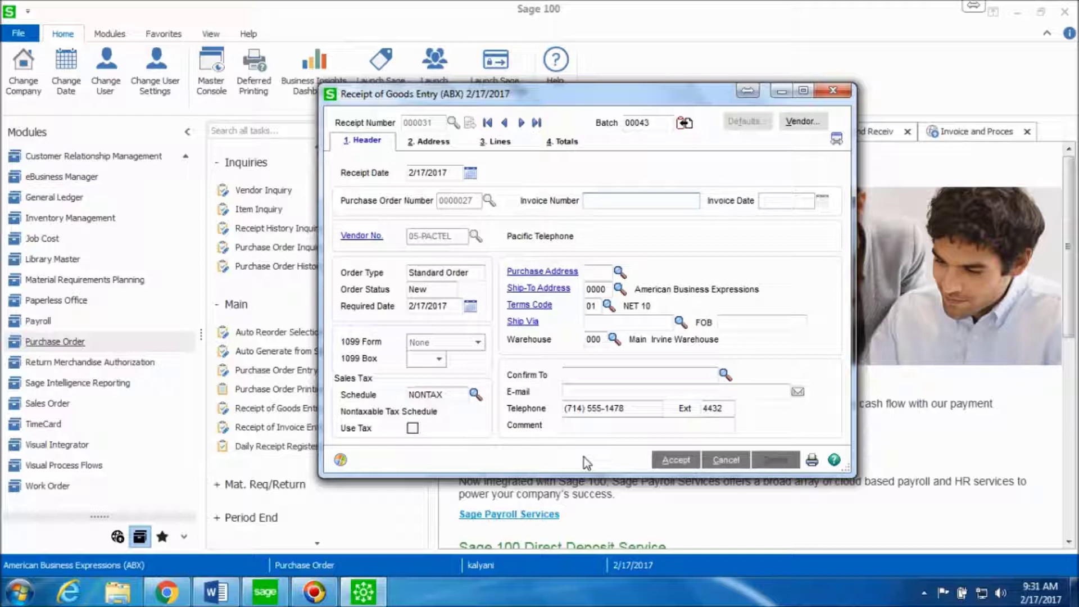
- Review the vendor and ship-to addresses for Pacific Telephone's receipt 000031
{"action": "left_click", "coordinate": [443, 143]}
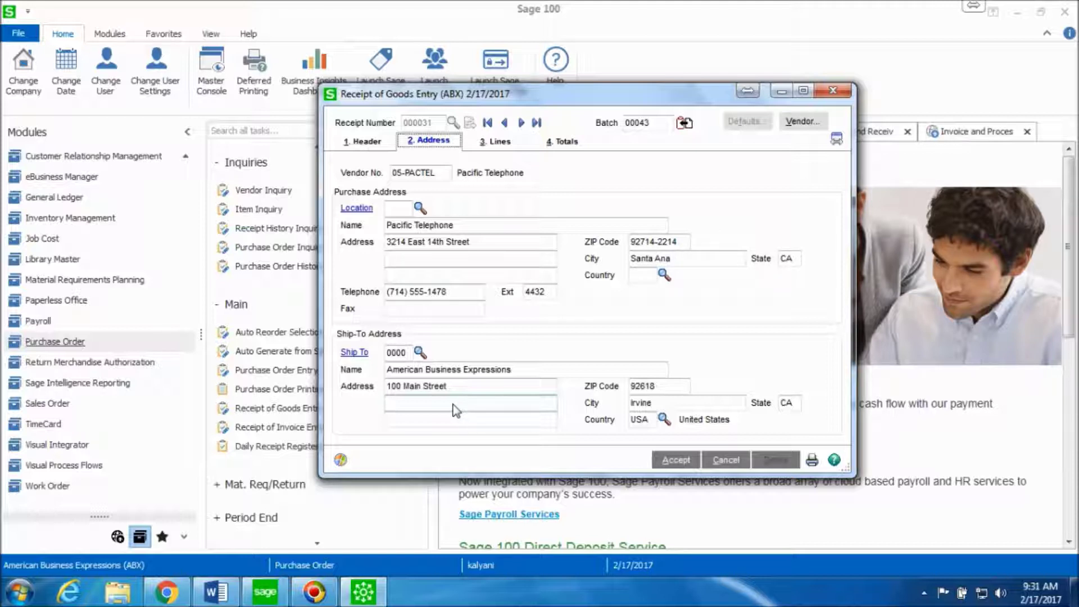
{"action": "left_click", "coordinate": [505, 143]}
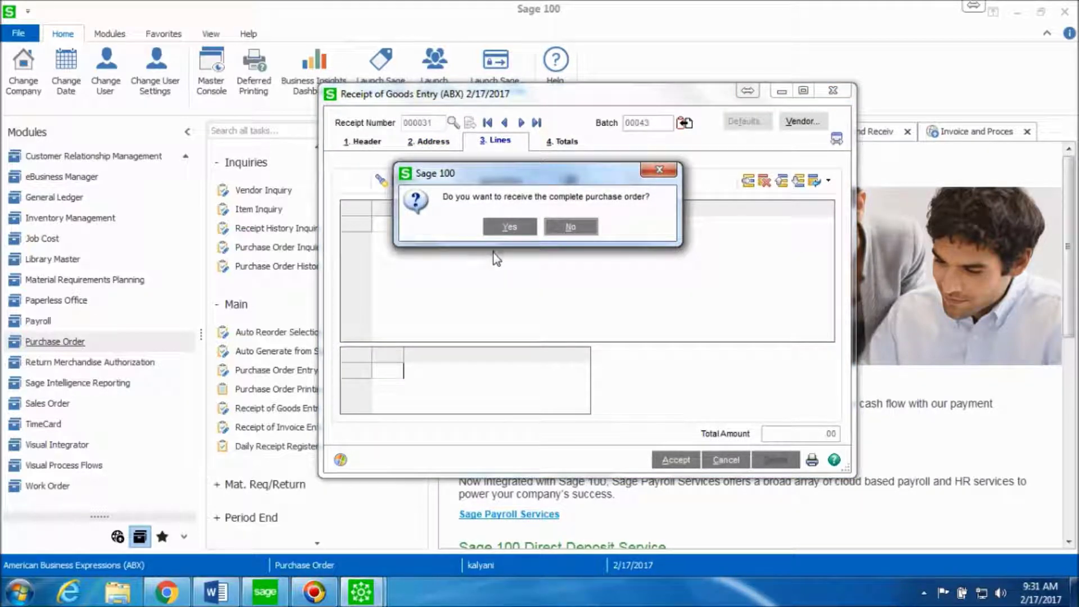
- Receive the complete PO, check line 2480-8-50, confirm the 10,577.27 total, and accept
{"action": "left_click", "coordinate": [510, 227]}
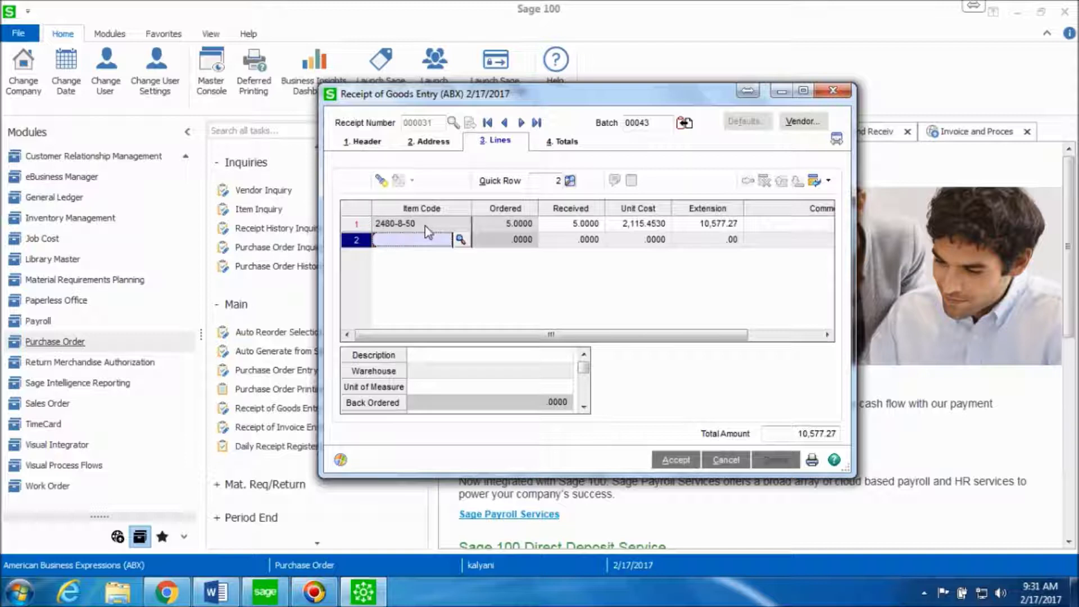
{"action": "left_click", "coordinate": [426, 226]}
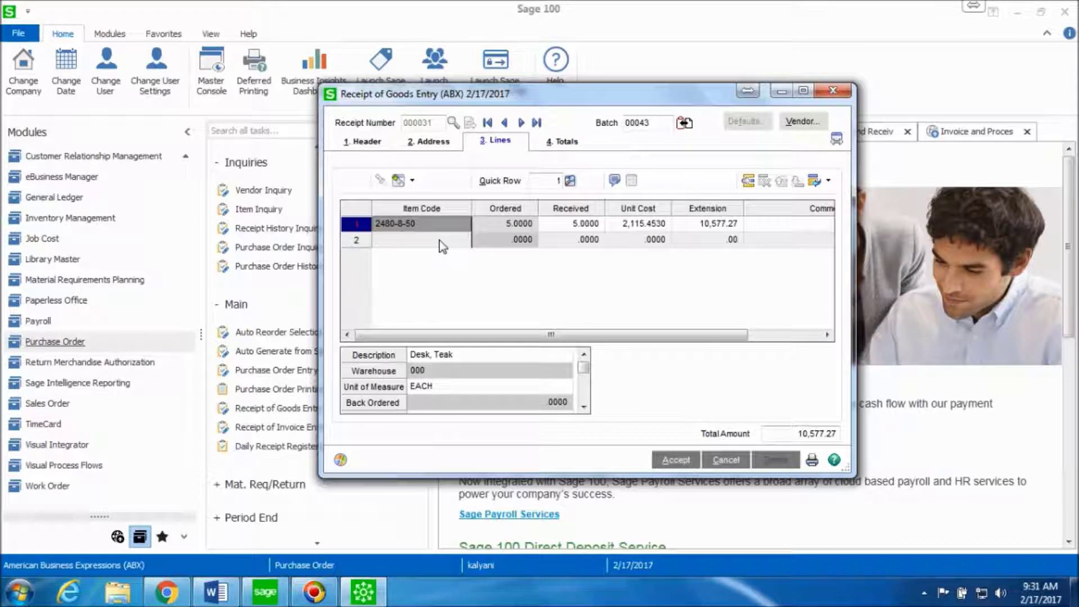
{"action": "left_click", "coordinate": [569, 142]}
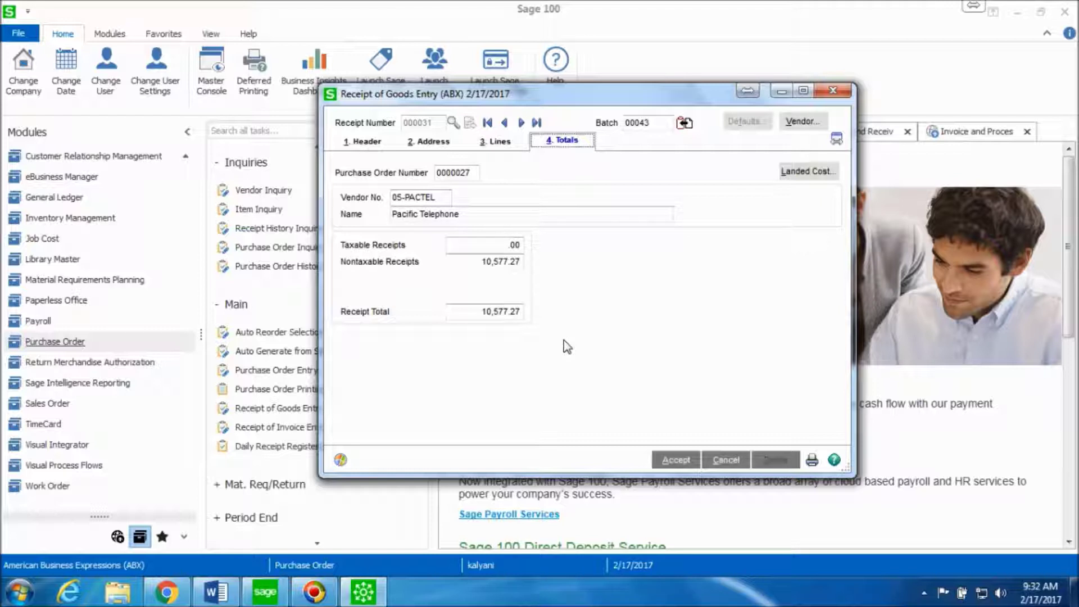
{"action": "left_click", "coordinate": [677, 459]}
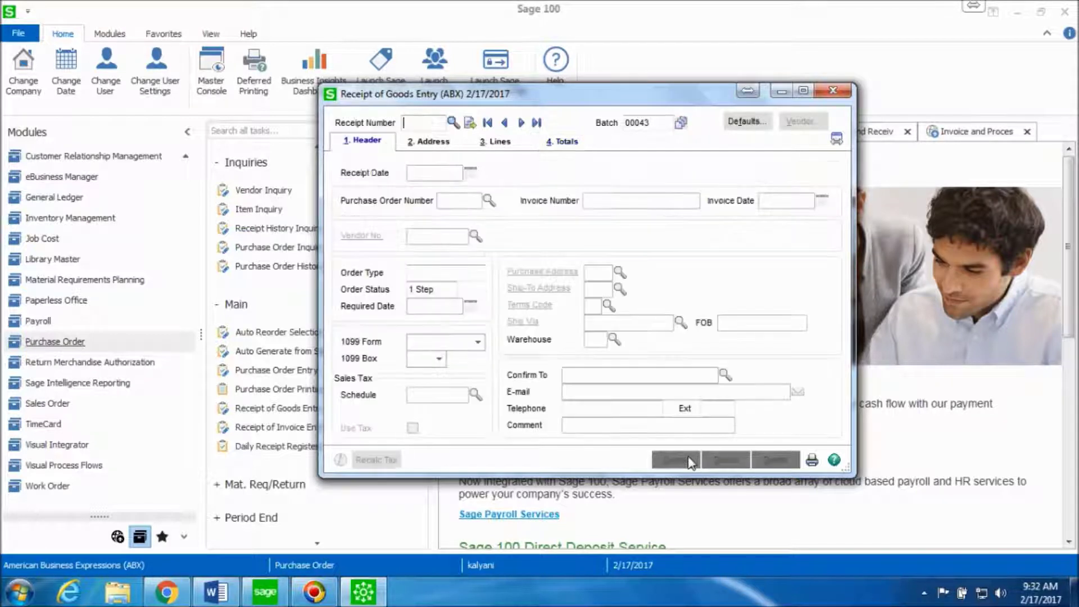
- Print batch 00043's receipt register with Purchase Order Posting Date 6/30/2020
{"action": "left_click", "coordinate": [812, 461]}
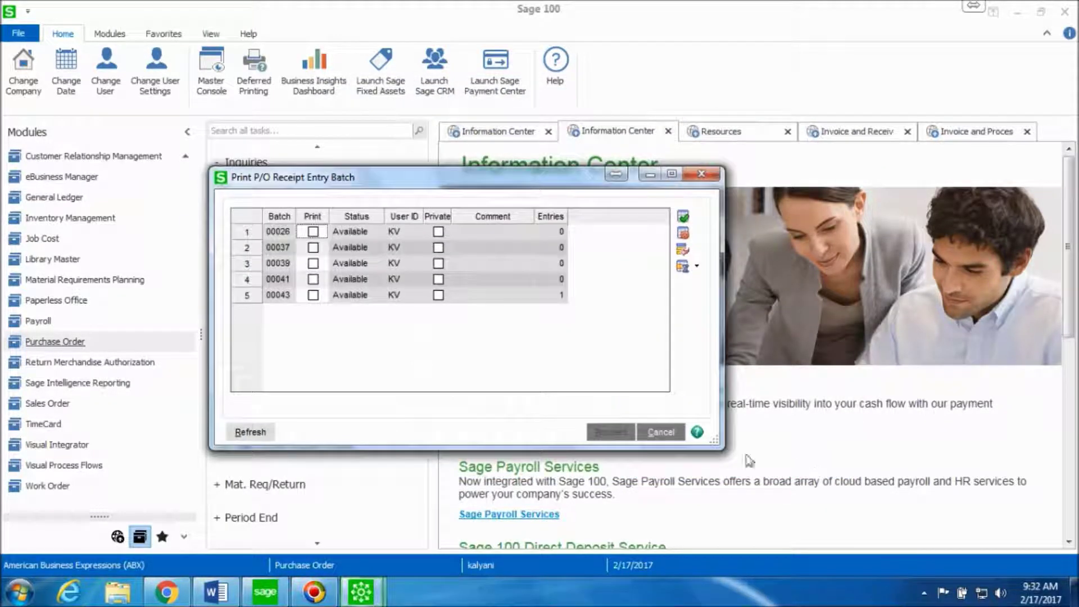
{"action": "left_click", "coordinate": [313, 294]}
{"action": "left_click", "coordinate": [606, 431]}
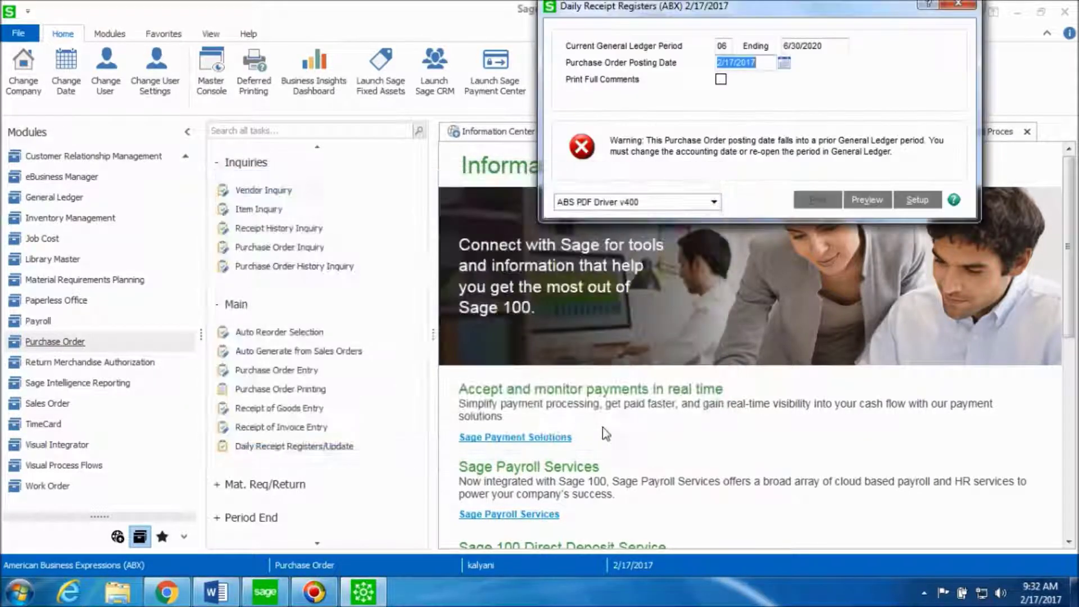
{"action": "left_click", "coordinate": [792, 46]}
{"action": "key", "text": "ctrl+c"}
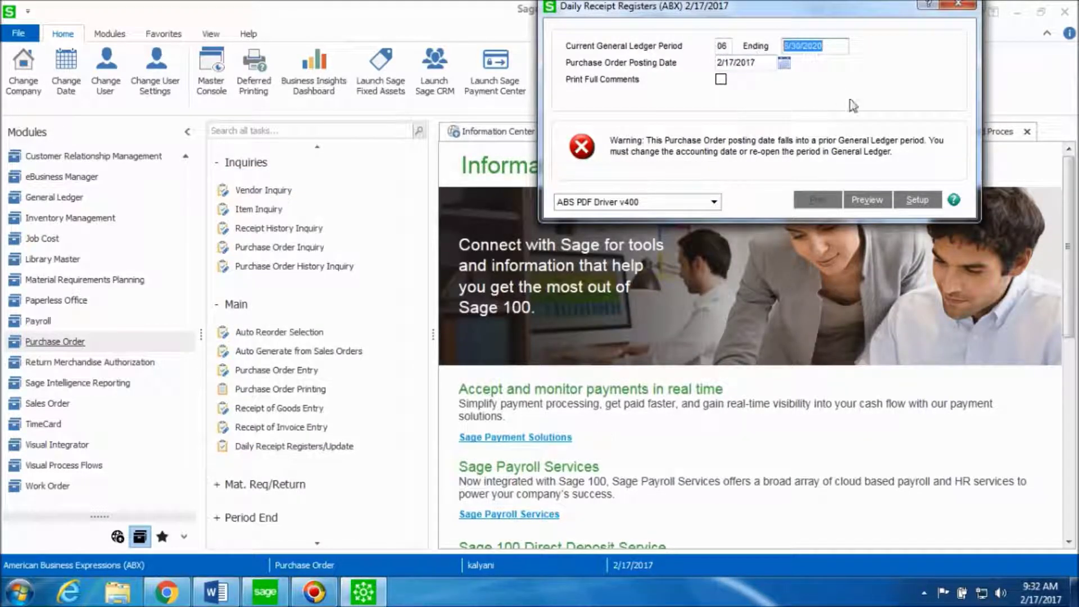
{"action": "left_click", "coordinate": [756, 62]}
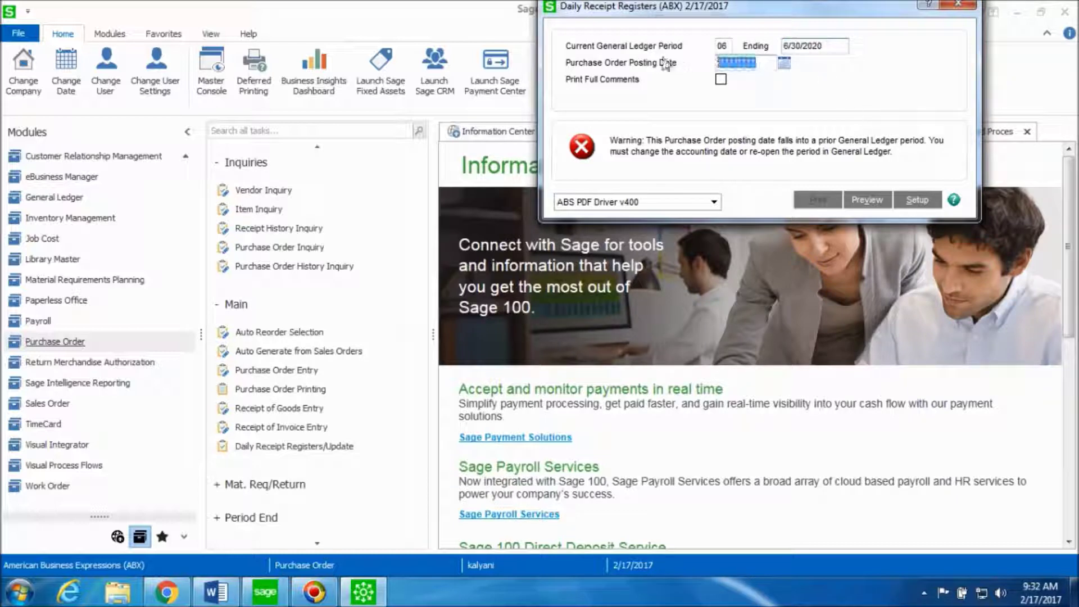
{"action": "key", "text": "ctrl+v"}
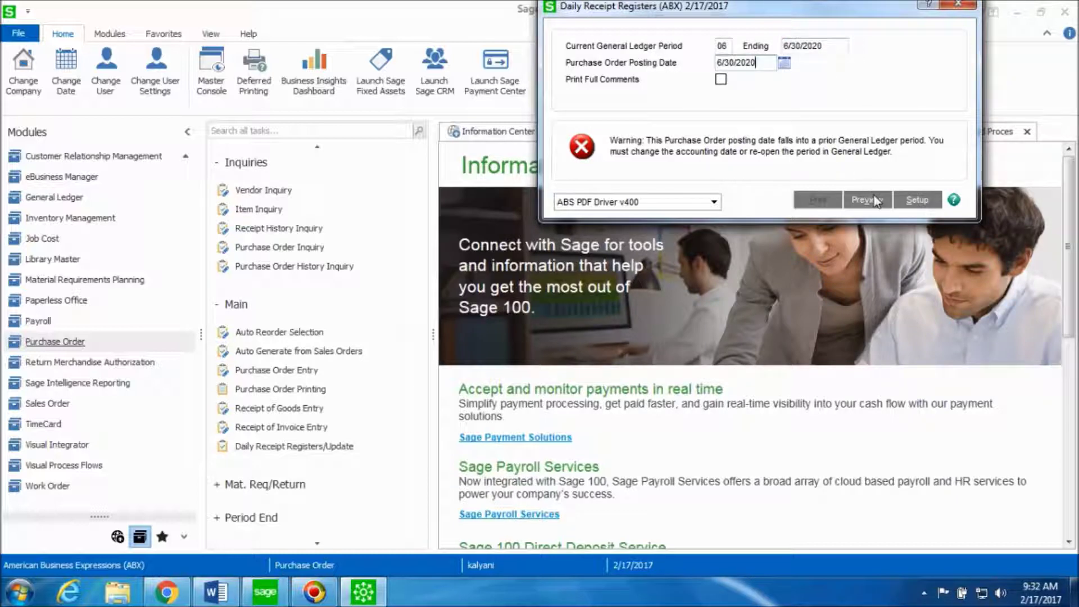
- Preview the Receipt Of Goods Register, skip receipt labels, and update the register
{"action": "left_click", "coordinate": [874, 200]}
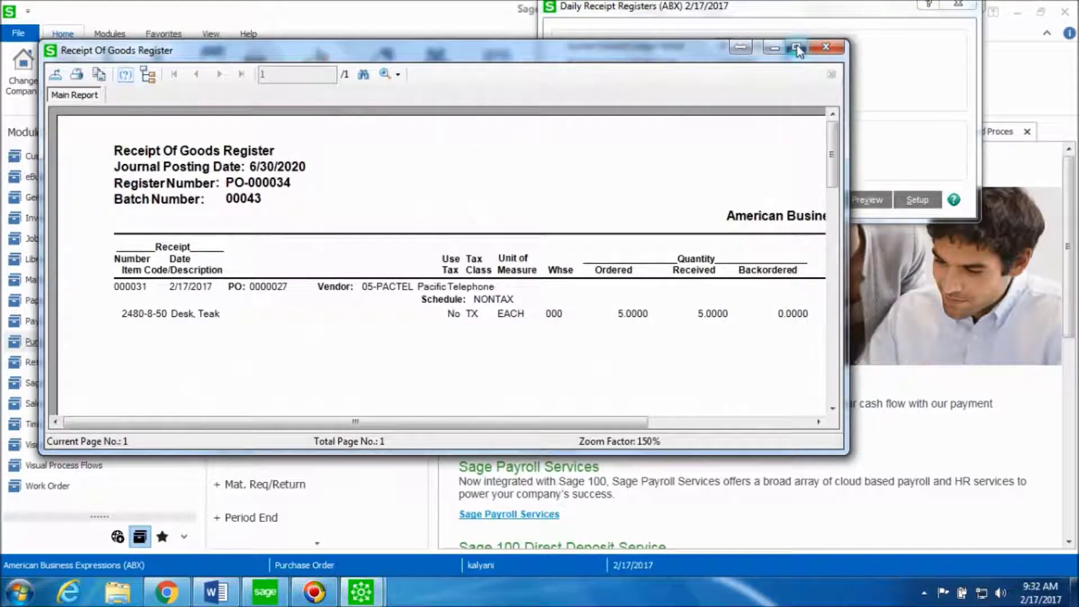
{"action": "double_click", "coordinate": [786, 45]}
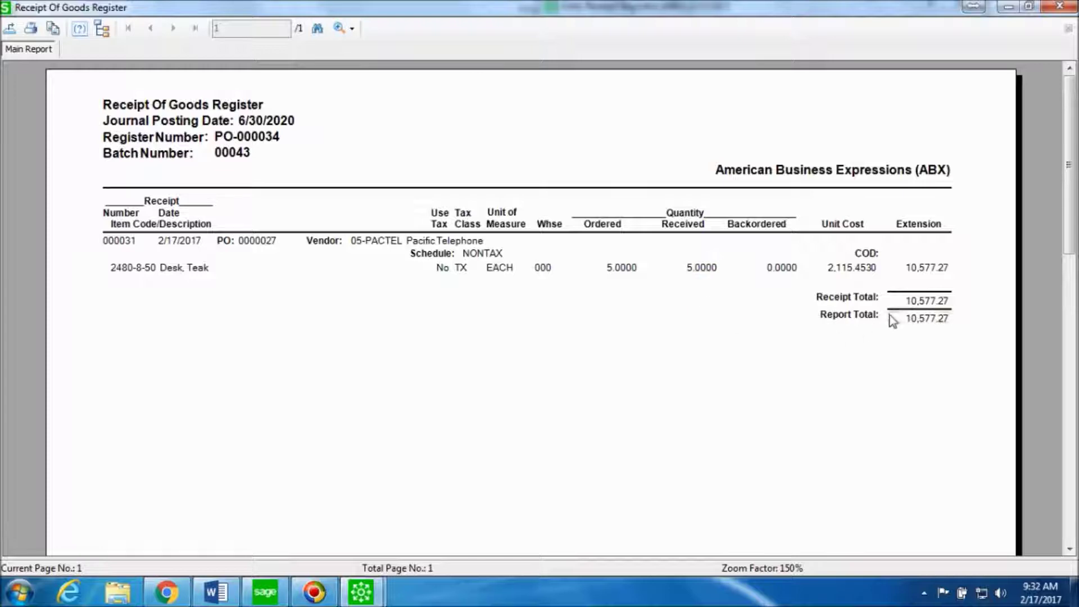
{"action": "left_click", "coordinate": [1059, 6]}
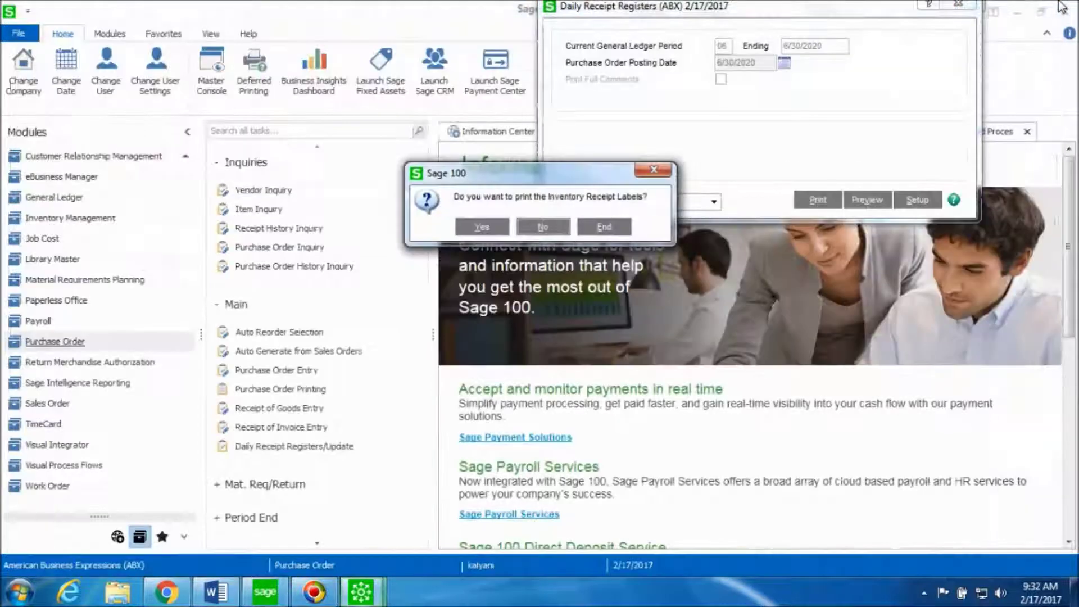
{"action": "left_click", "coordinate": [534, 229]}
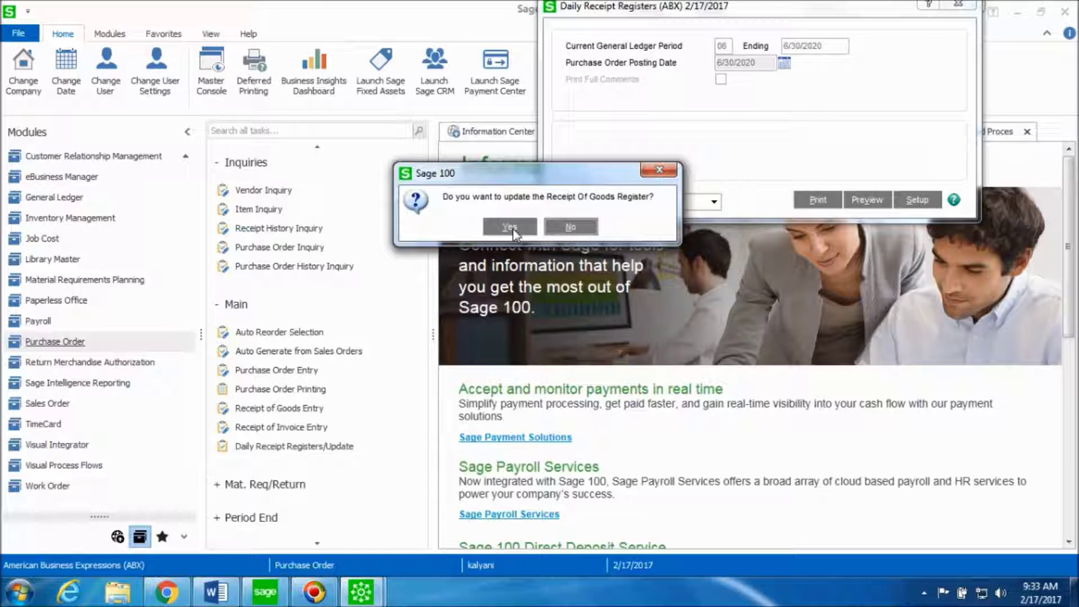
{"action": "left_click", "coordinate": [513, 228]}
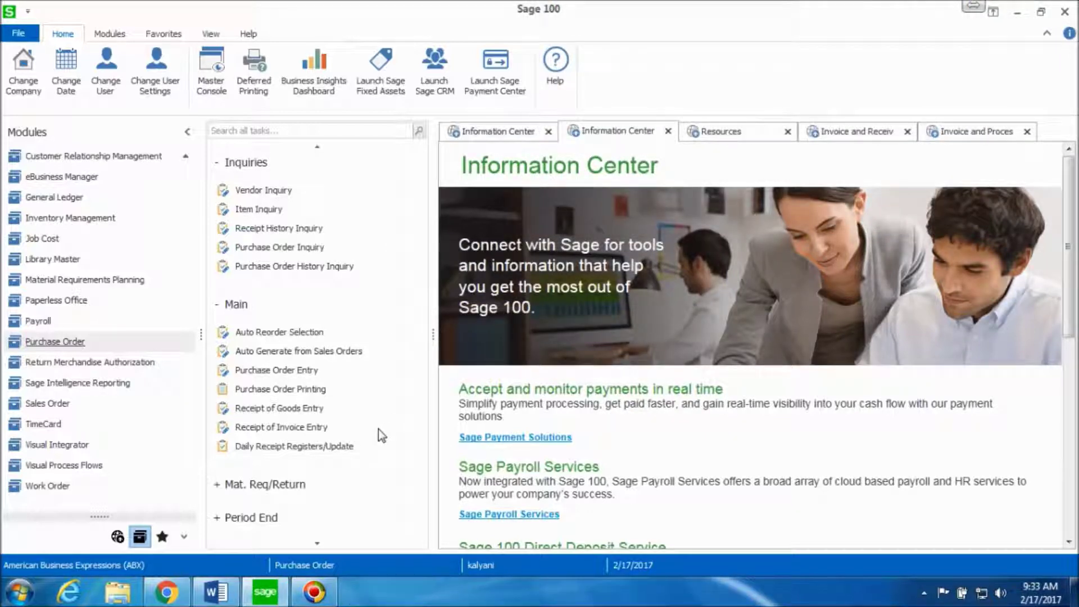
- Look up receipt G000031 for PO 0000027 in Receipt History Inquiry
{"action": "left_click", "coordinate": [278, 230]}
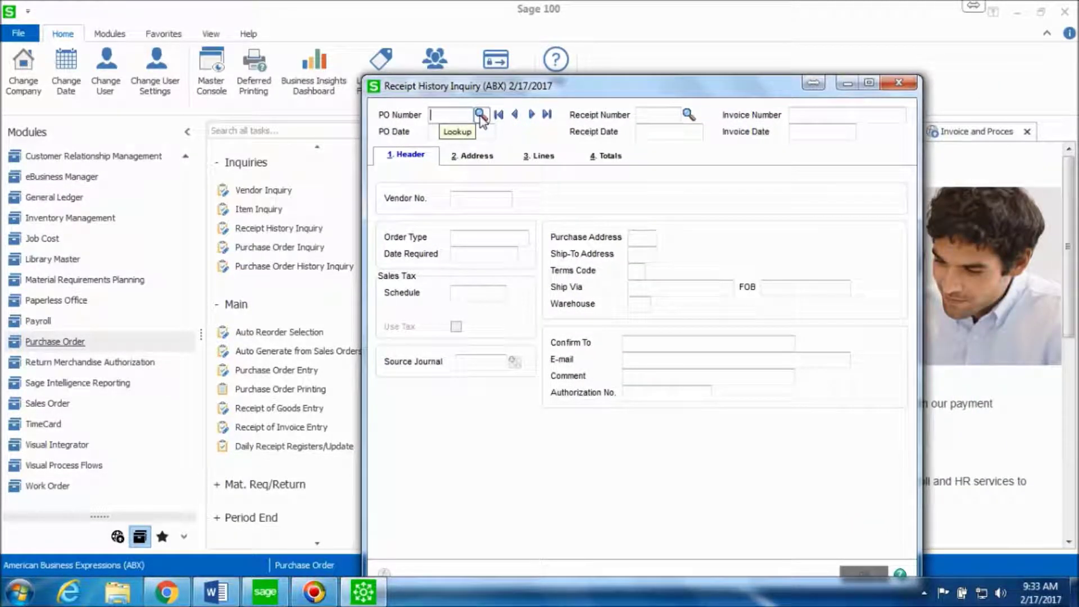
{"action": "left_click", "coordinate": [481, 115]}
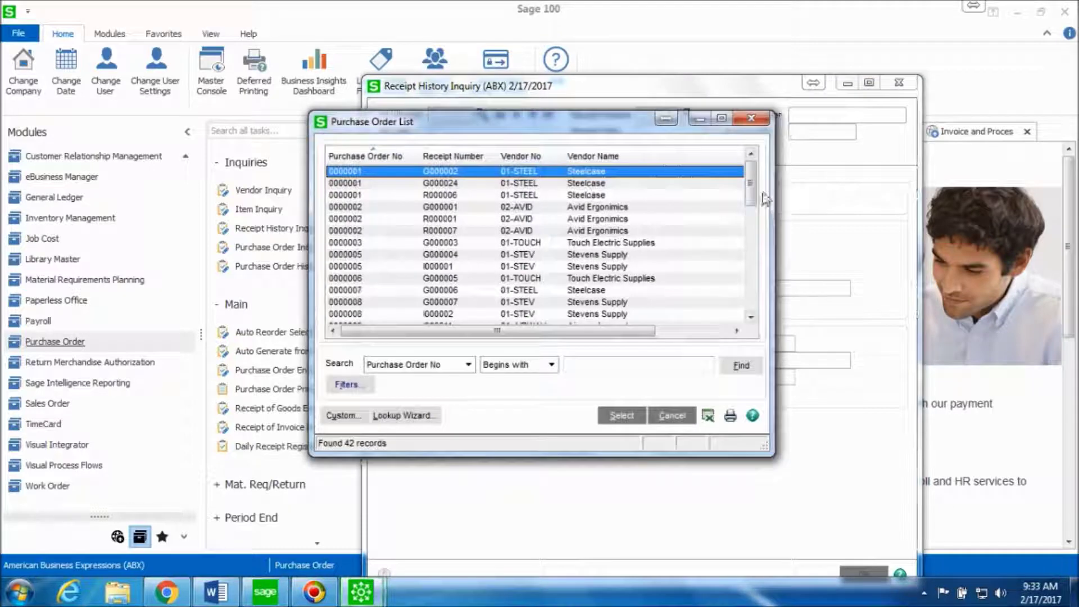
{"action": "scroll", "coordinate": [678, 323], "scroll_direction": "down", "scroll_amount": 7}
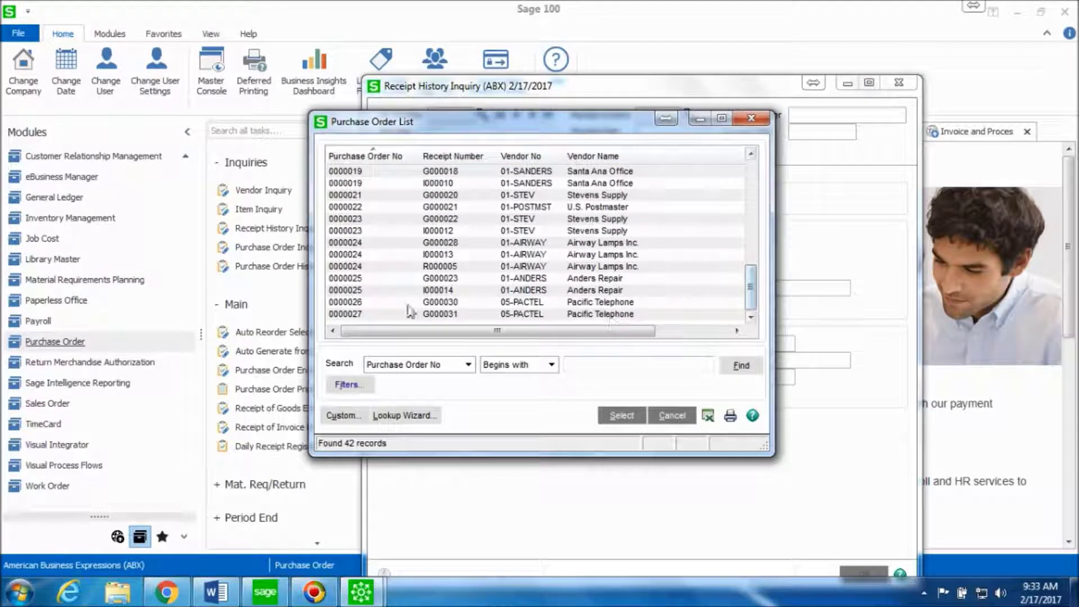
{"action": "double_click", "coordinate": [353, 314]}
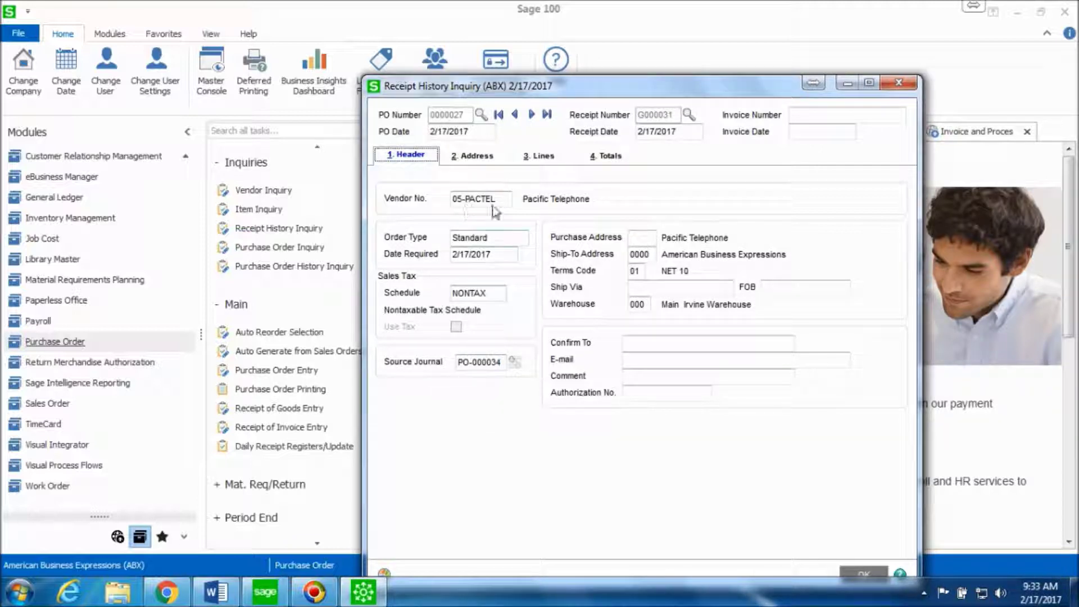
- Check the receipt's addresses and 10,577.27 line, then clear the inquiry
{"action": "left_click", "coordinate": [488, 157]}
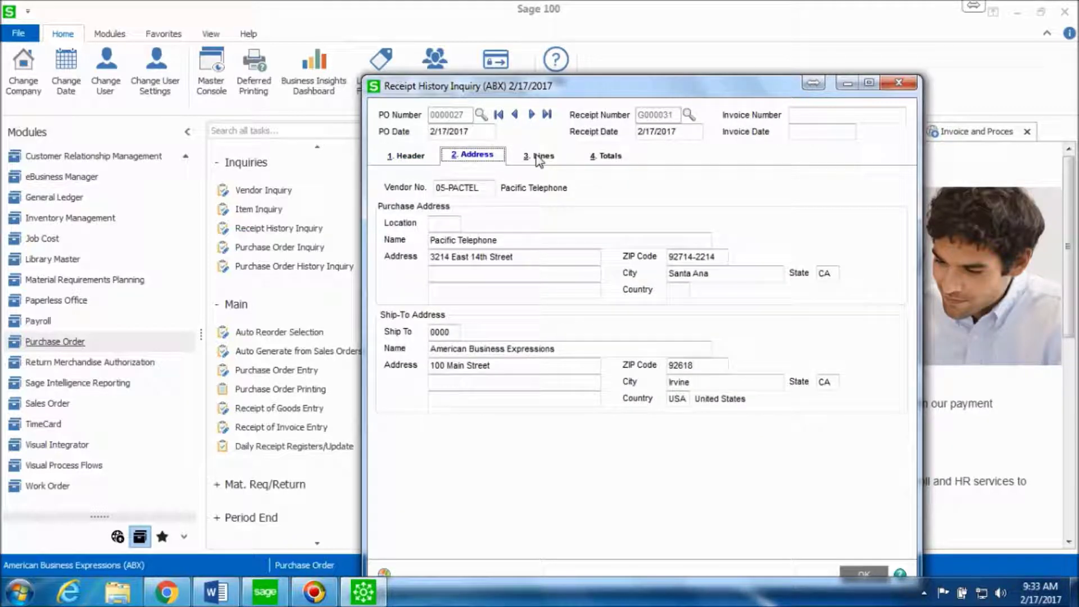
{"action": "left_click", "coordinate": [544, 157]}
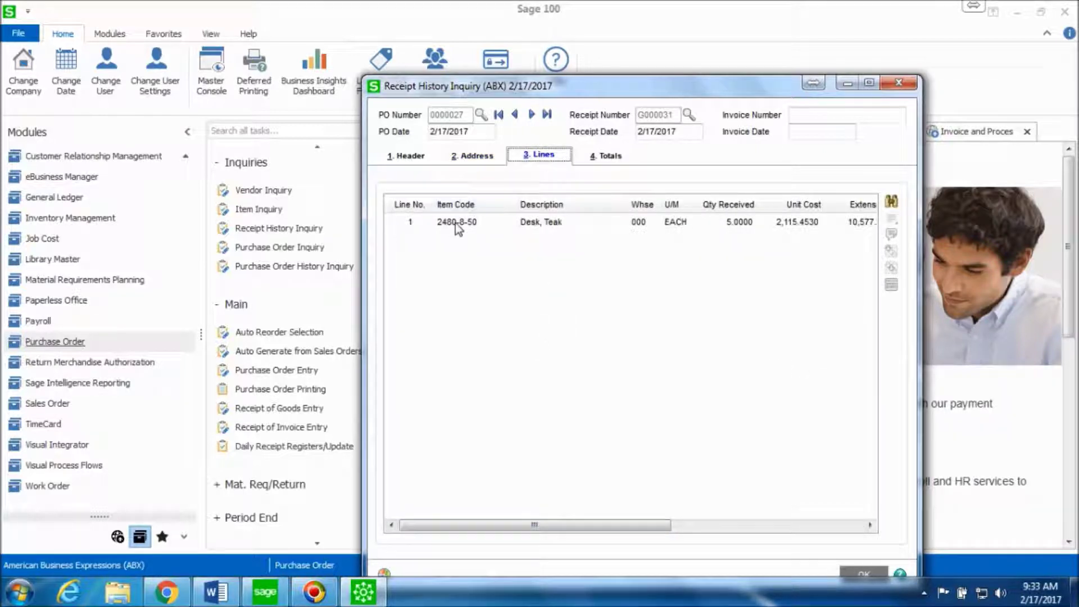
{"action": "left_click_drag", "start_coordinate": [549, 524], "coordinate": [636, 467]}
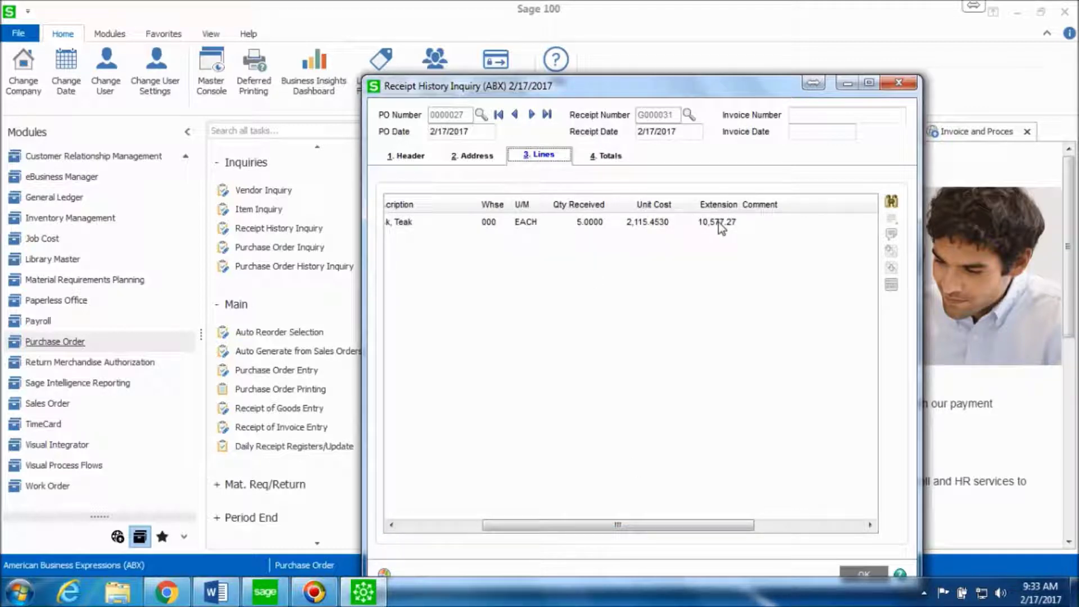
{"action": "left_click", "coordinate": [861, 568]}
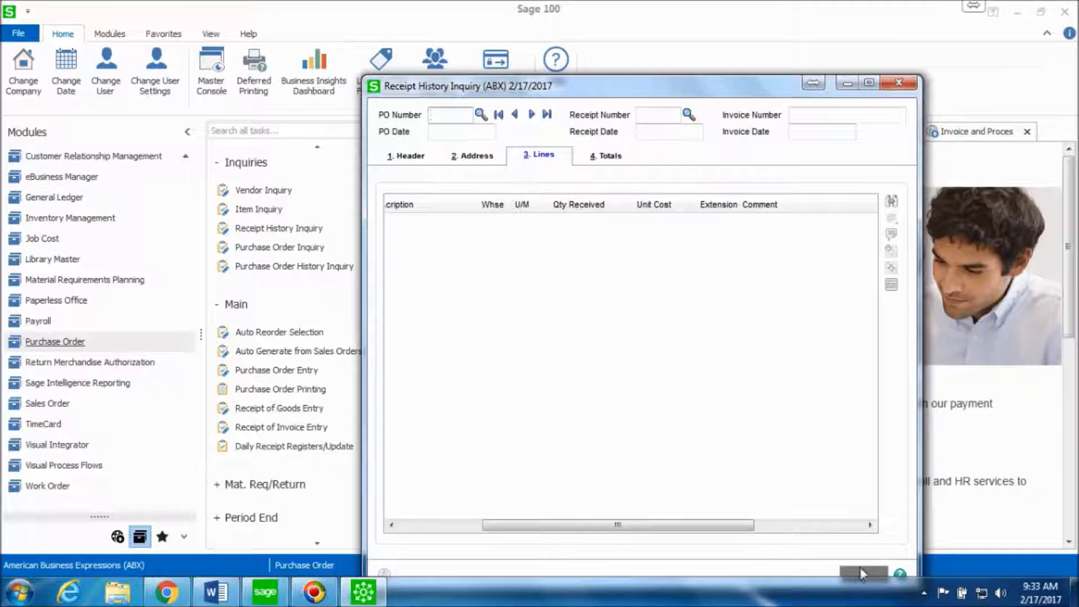